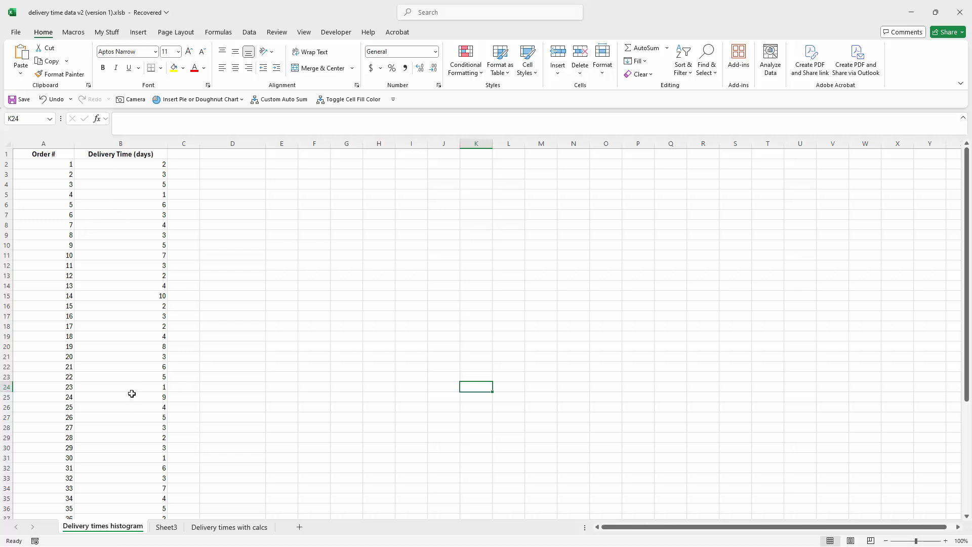
Select the Delivery Time (days) data in column B and insert a Histogram statistic chart
scroll(103, 391, down, 5)
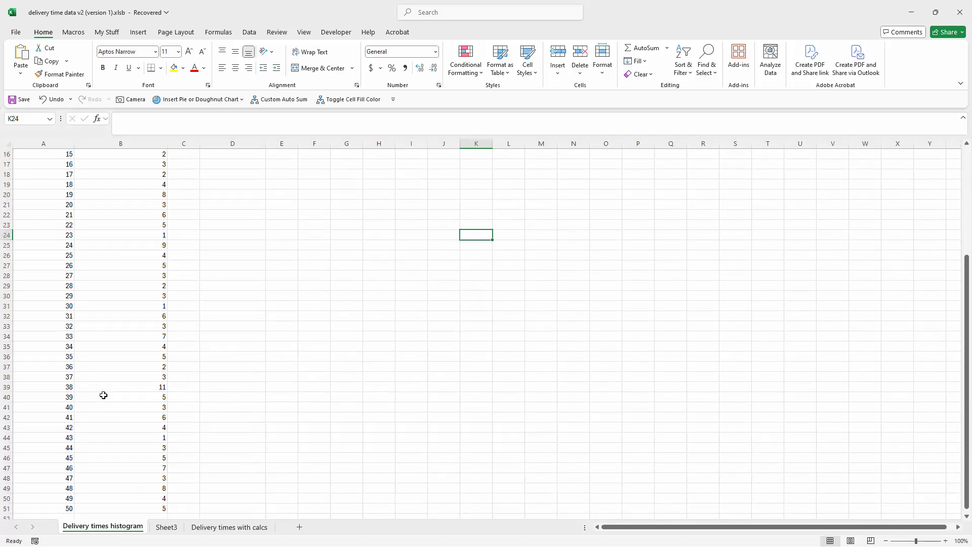
scroll(104, 393, up, 5)
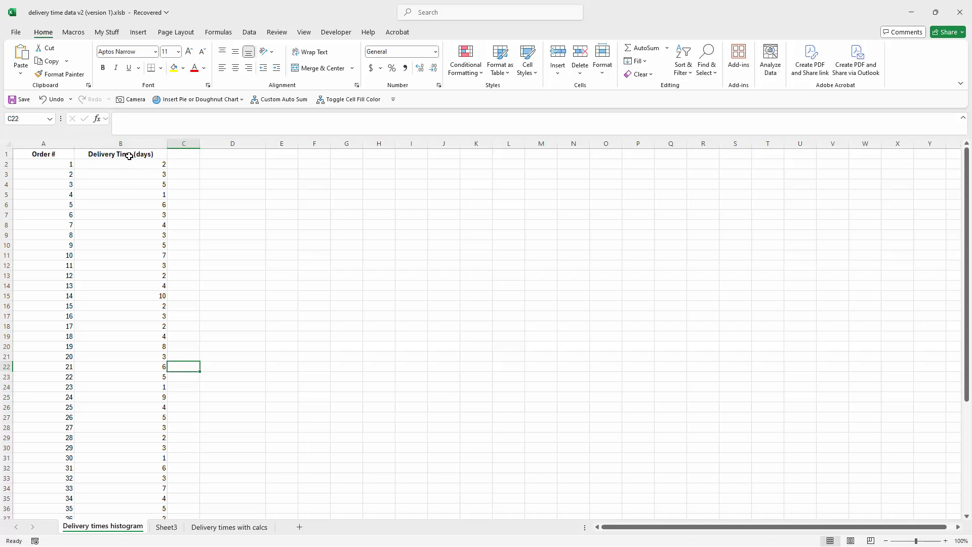
drag(133, 154, 104, 499)
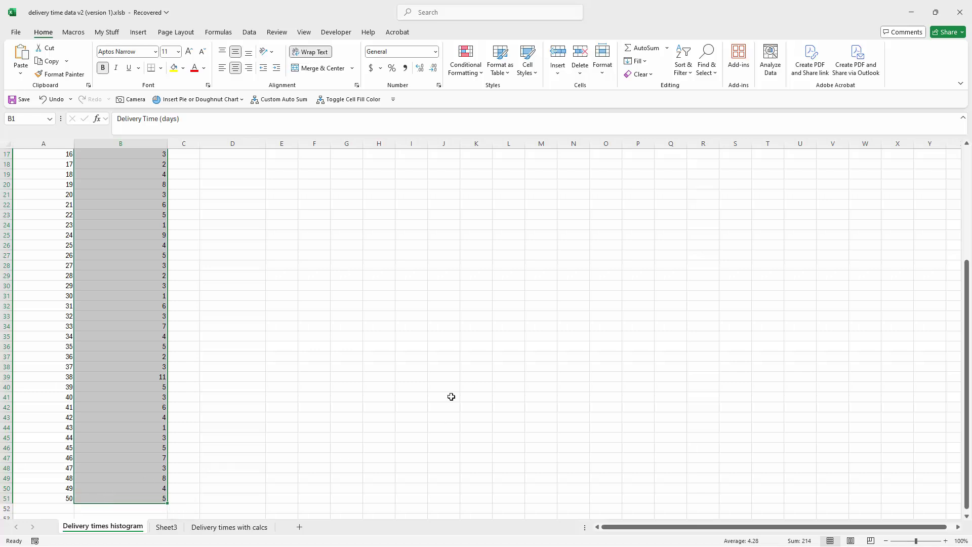
scroll(217, 250, up, 5)
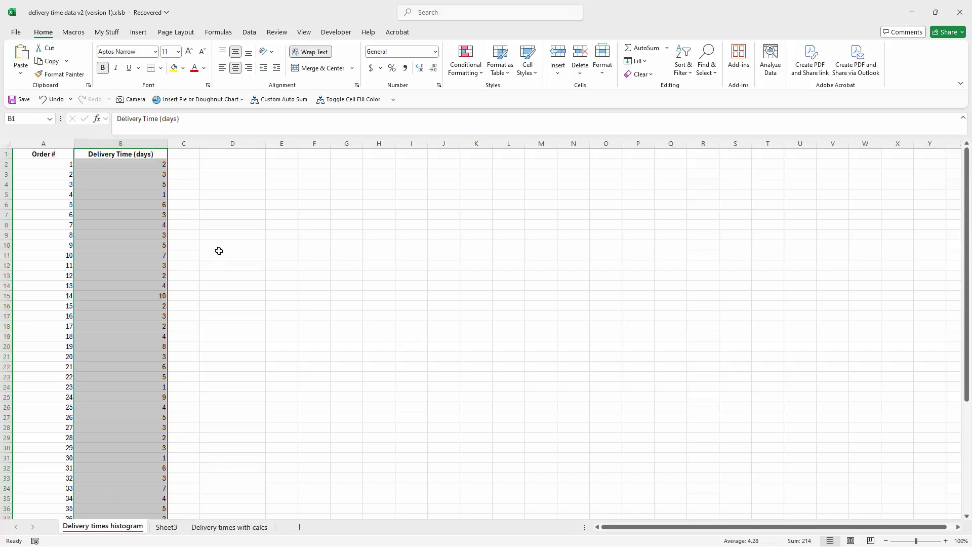
click(137, 32)
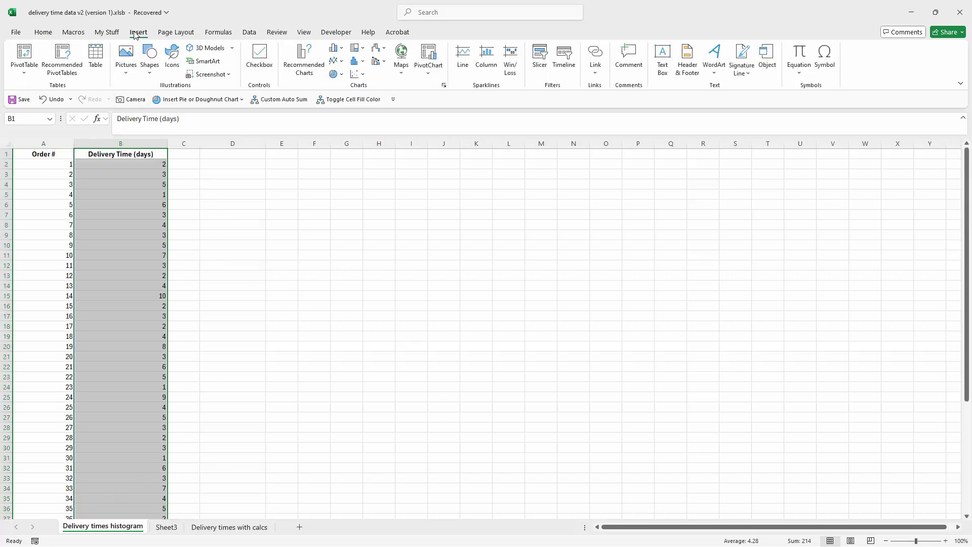
click(356, 63)
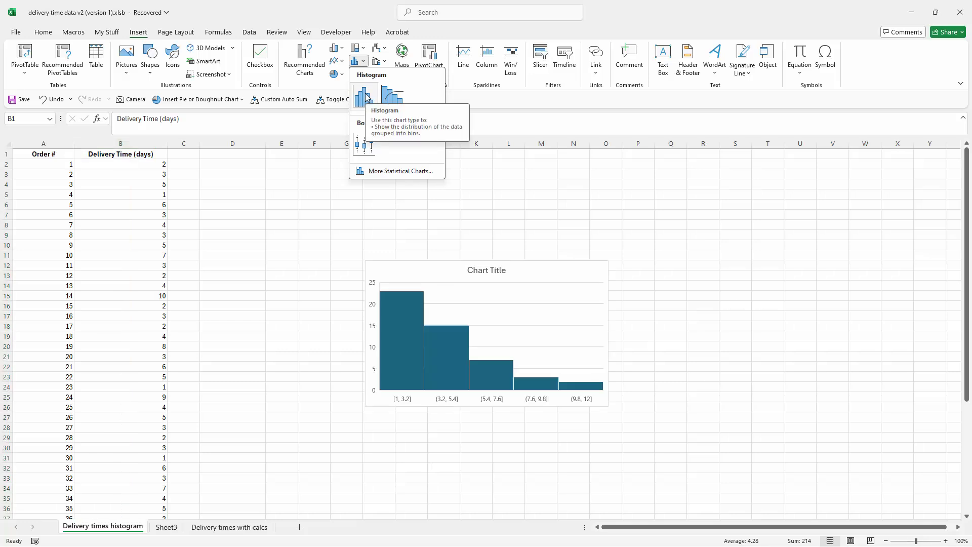
click(368, 98)
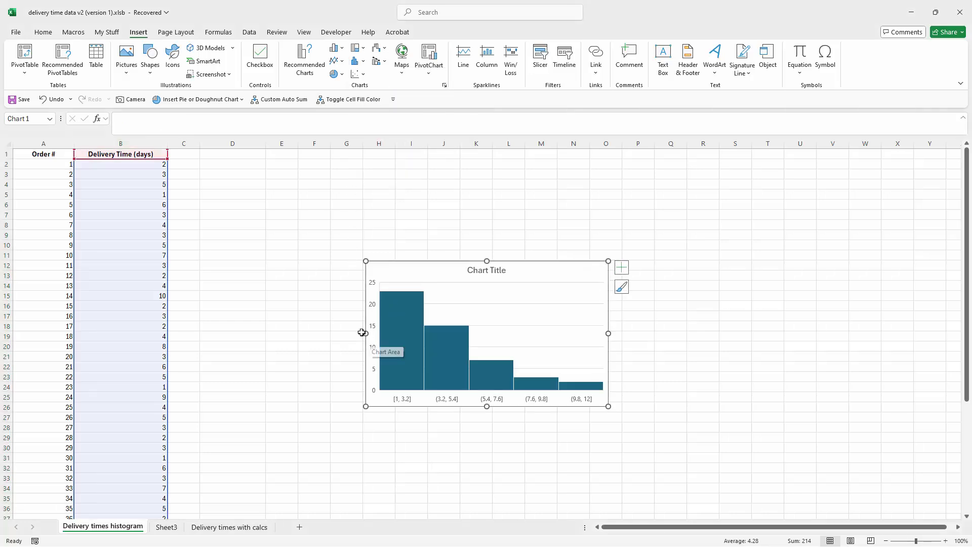
Widen the delivery-time histogram, move it up beside column B, and enlarge it down-right
drag(362, 333, 264, 322)
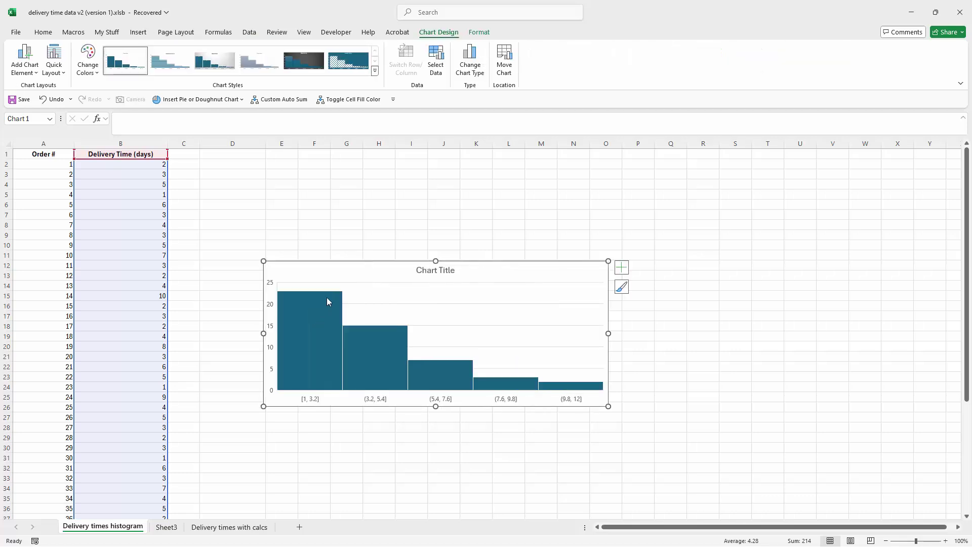
drag(348, 262, 307, 186)
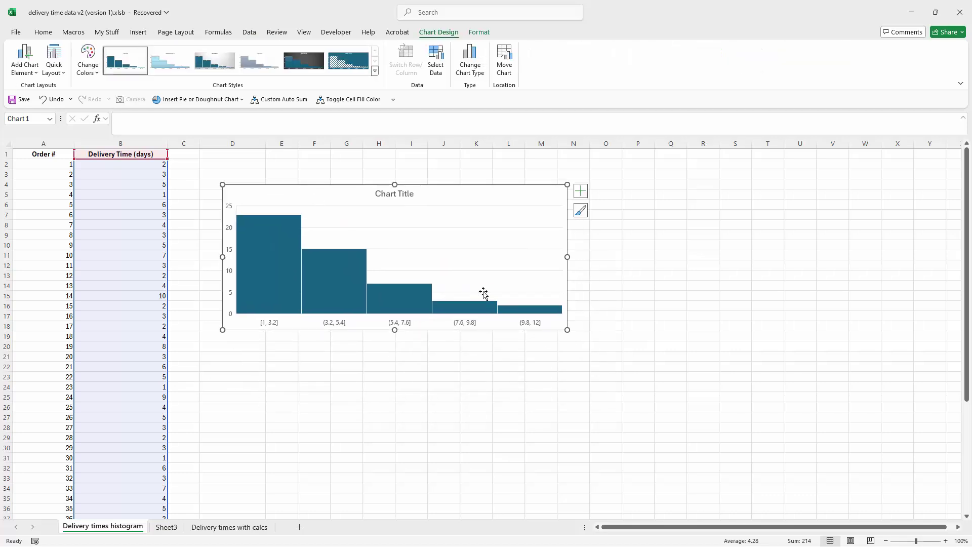
drag(567, 331, 621, 389)
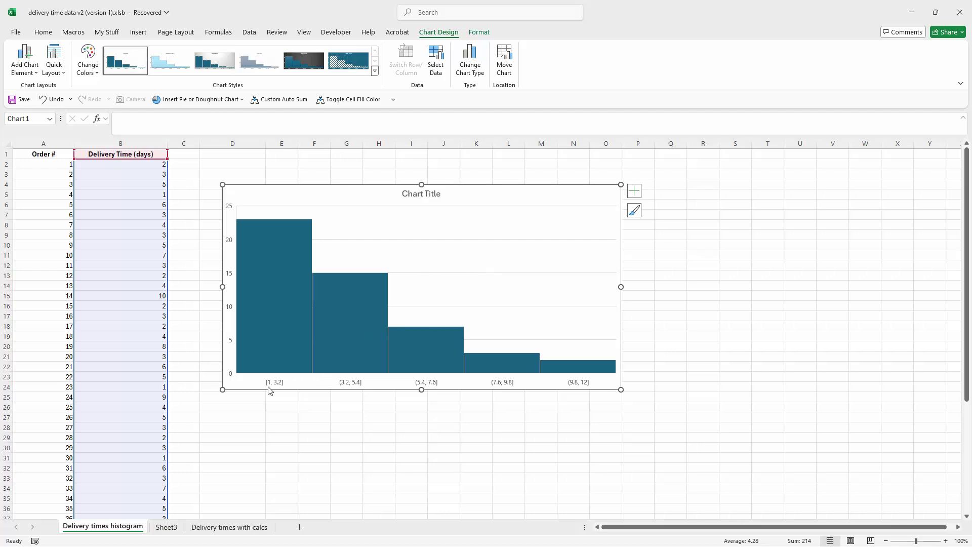
mouse_move(265, 354)
click(354, 386)
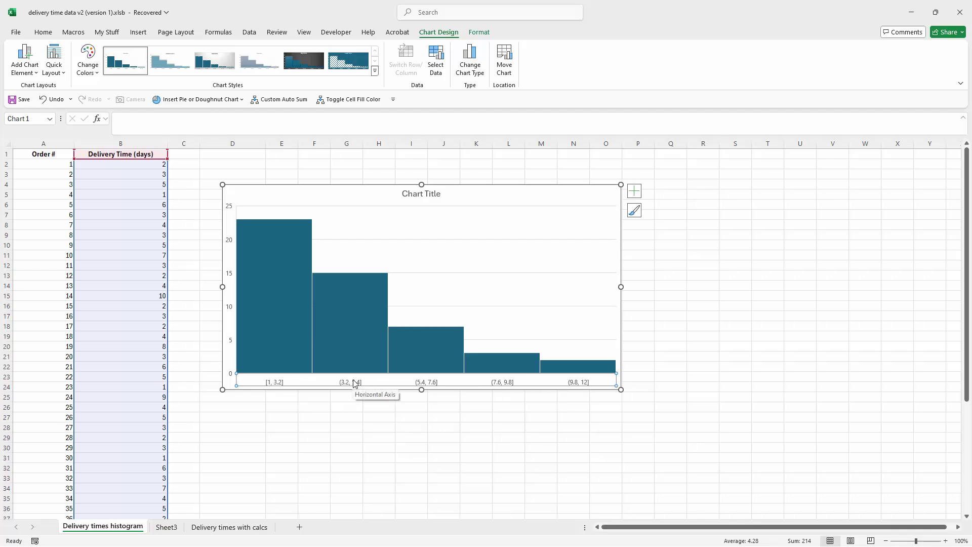
In Format Axis for the horizontal axis, switch binning from Automatic to Bin width (2.2)
right_click(355, 383)
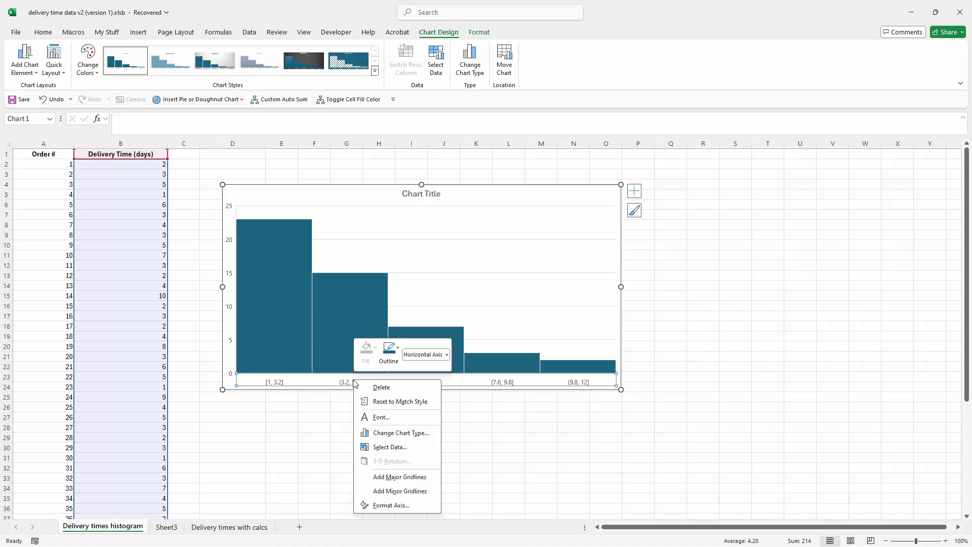
click(391, 505)
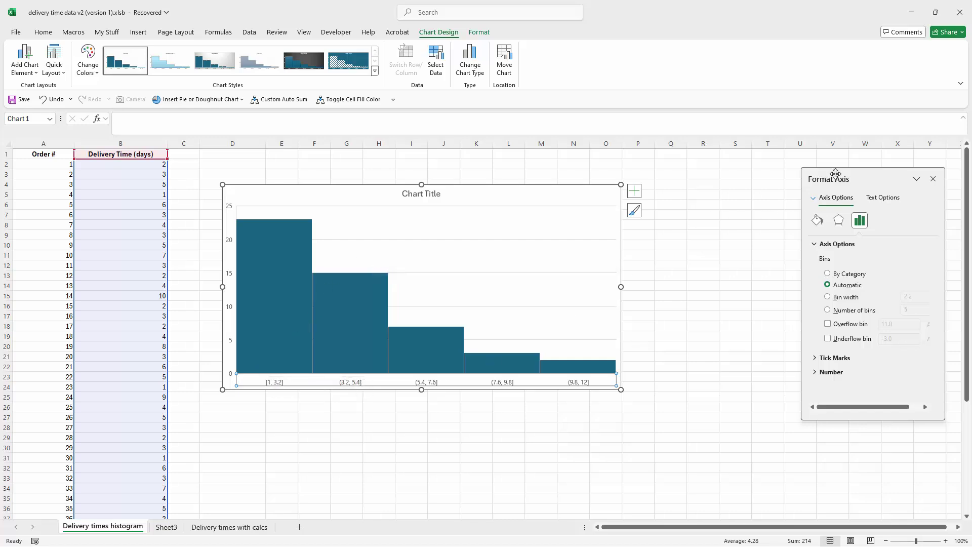
drag(868, 173, 740, 166)
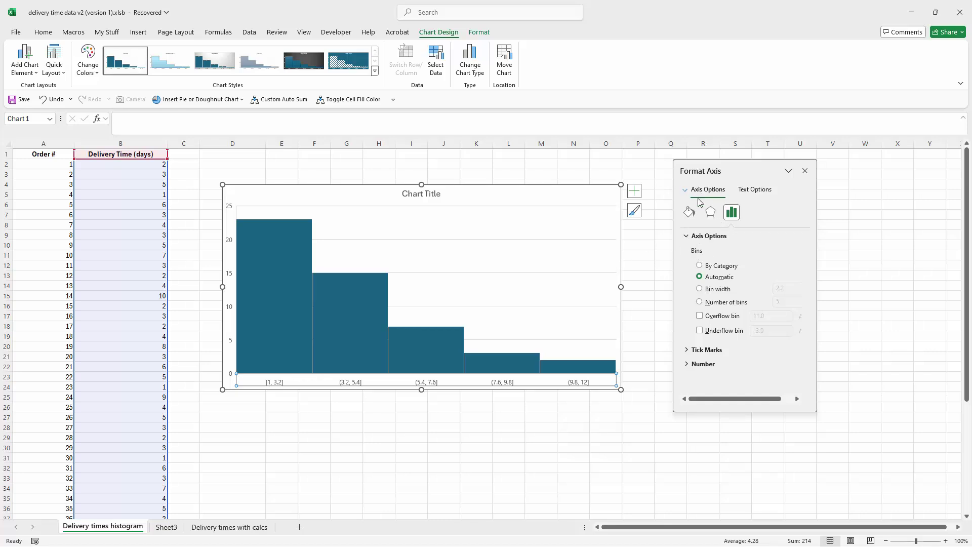
click(690, 236)
click(690, 236)
click(700, 289)
Set the histogram bin width to 2, then to 1 for one-day bins
click(790, 289)
text(2)
key(Tab)
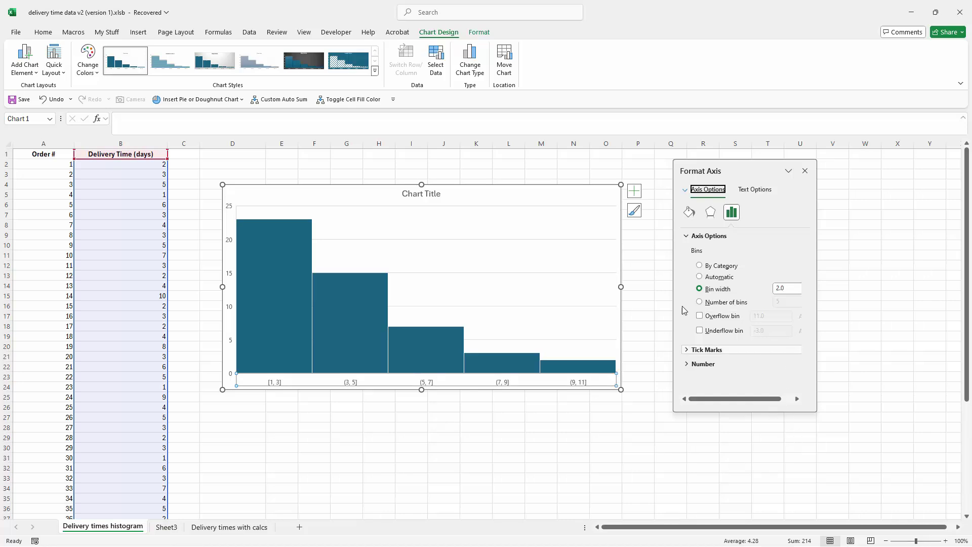
mouse_move(263, 371)
double_click(789, 288)
text(1)
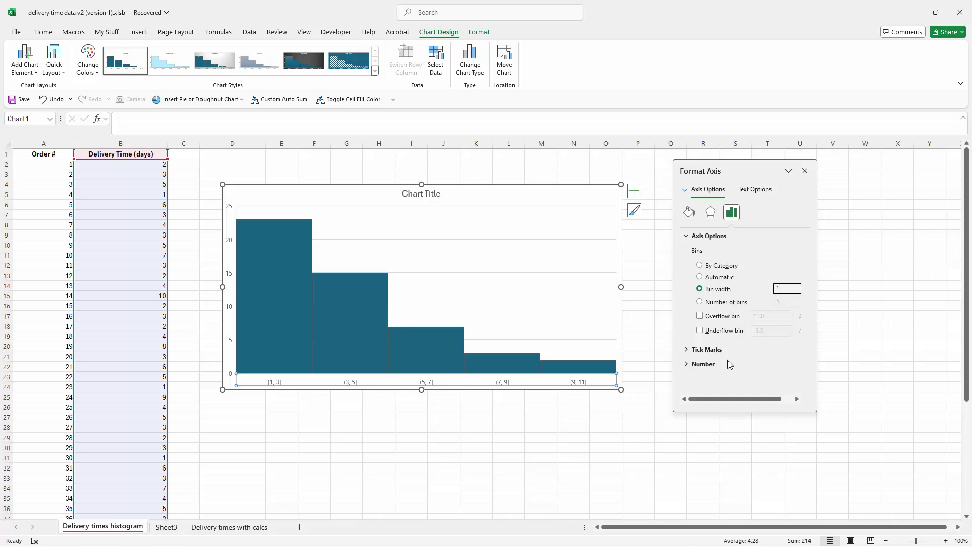
key(Tab)
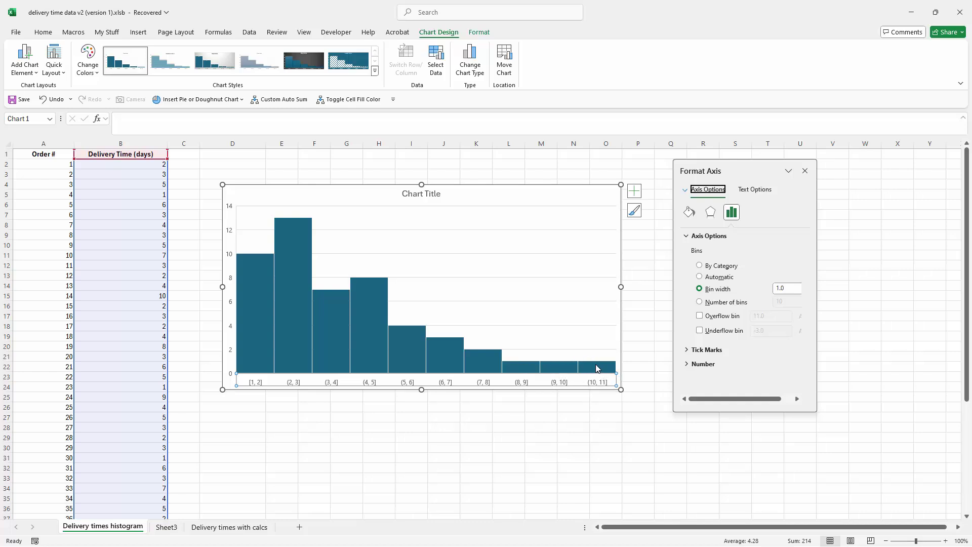
mouse_move(518, 368)
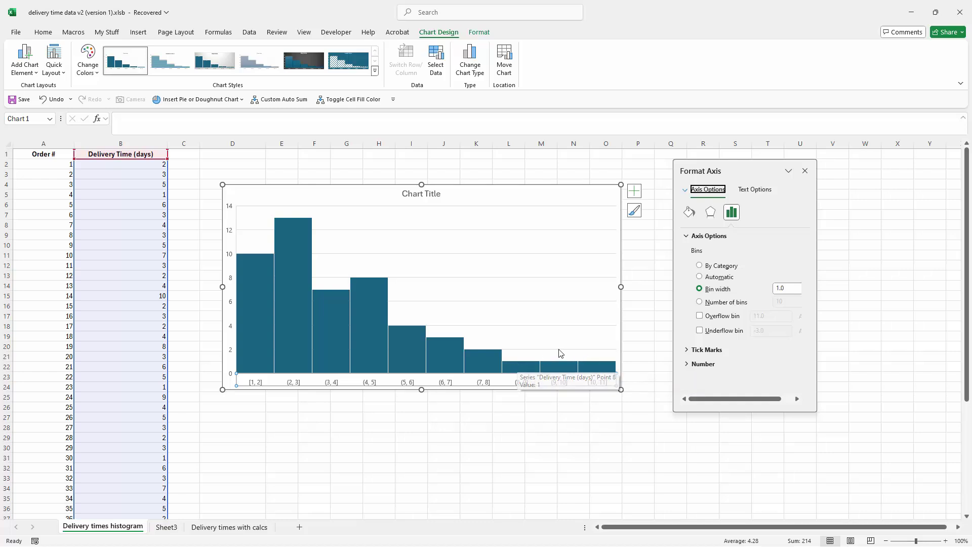
Enable the overflow bin and set its threshold to 8
click(700, 316)
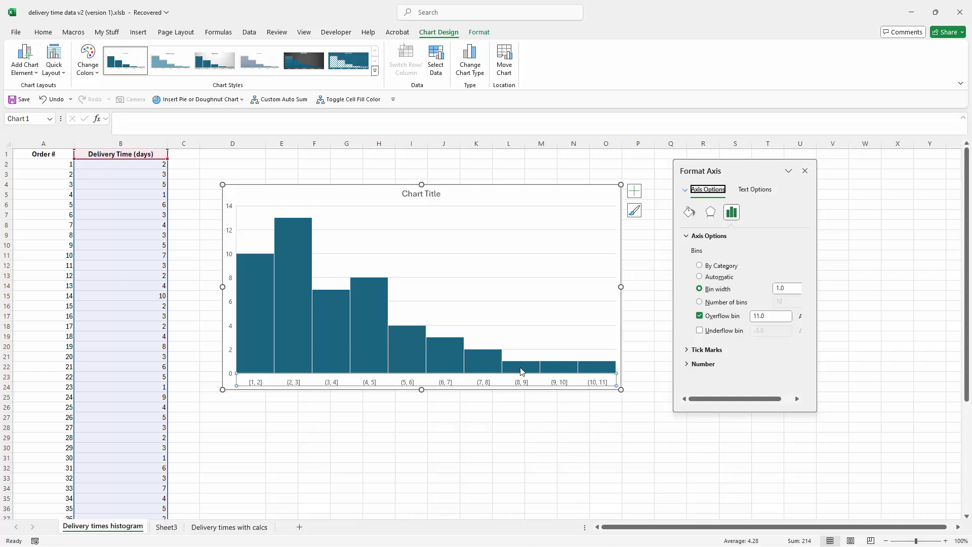
mouse_move(516, 372)
mouse_move(614, 373)
click(768, 316)
text(8)
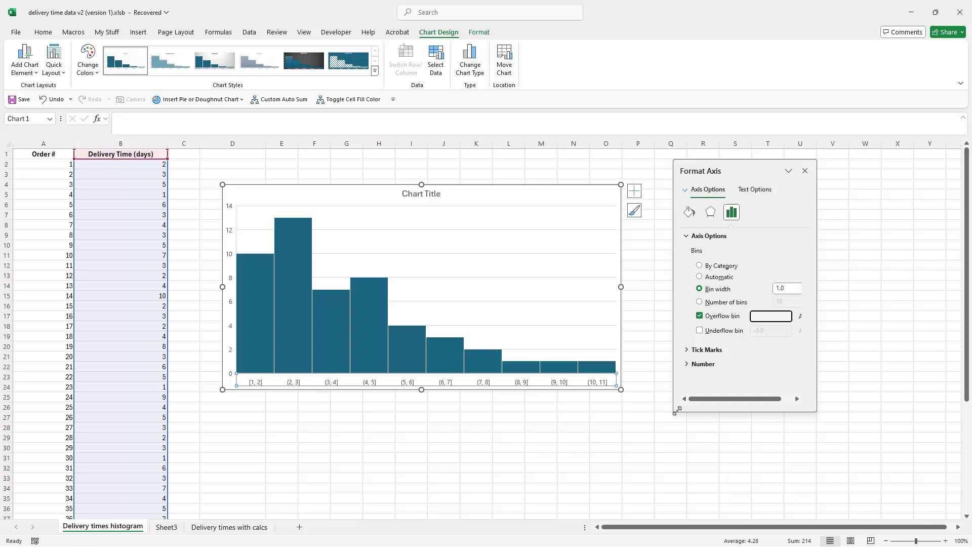
key(Return)
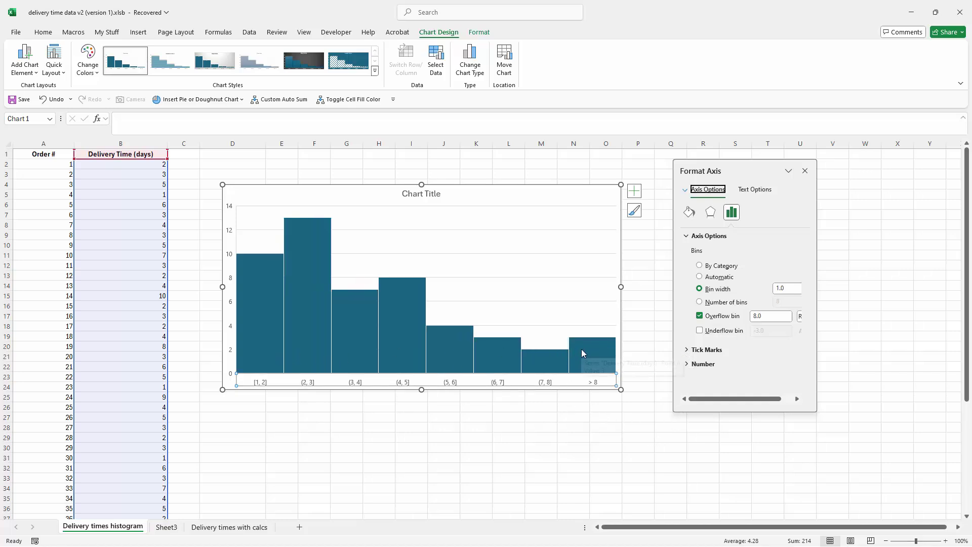
mouse_move(581, 349)
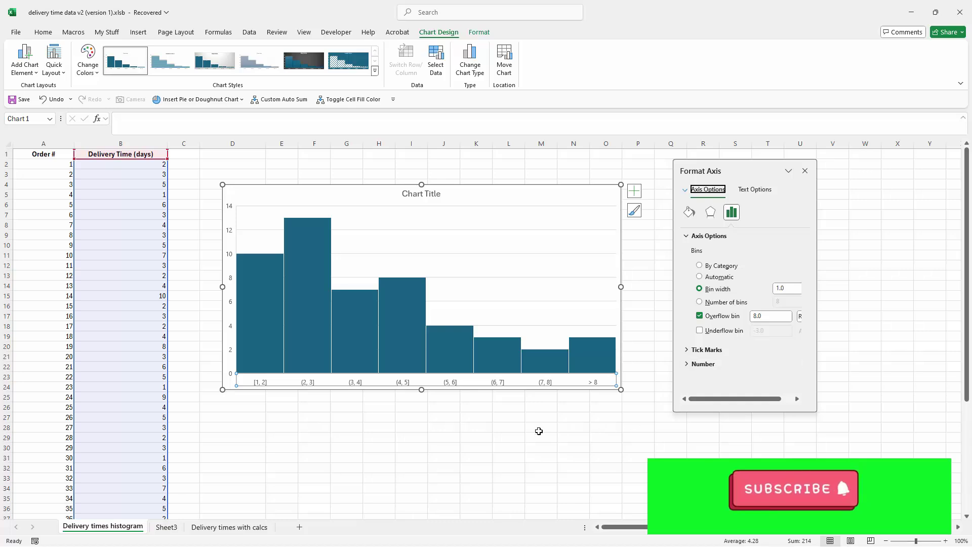
Select the histogram's bar series and raise its Gap Width to 42%
click(539, 429)
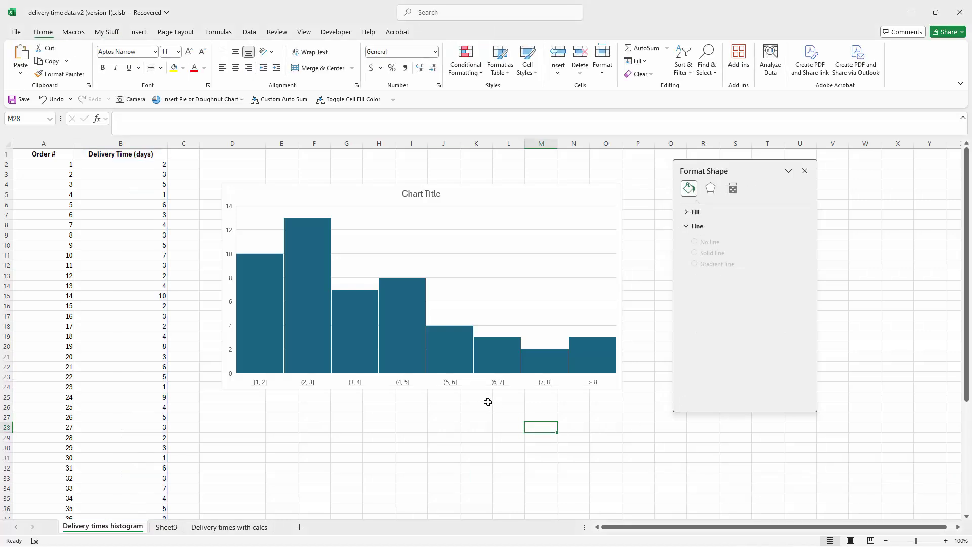
click(354, 342)
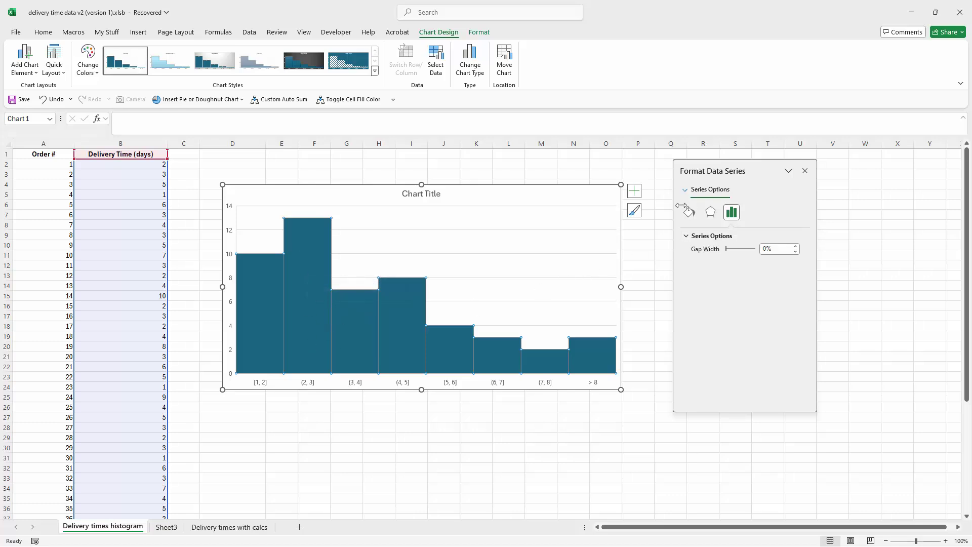
click(413, 349)
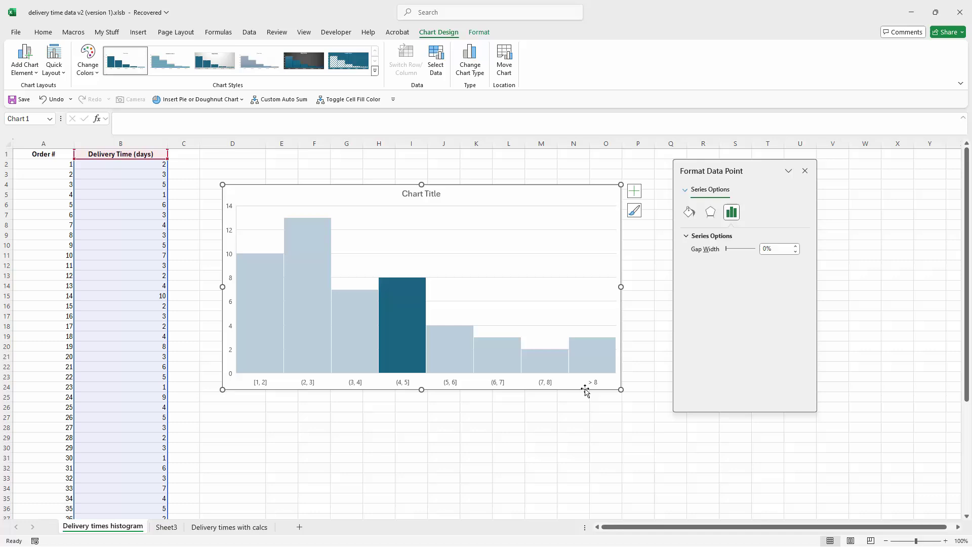
click(574, 439)
click(455, 340)
click(455, 339)
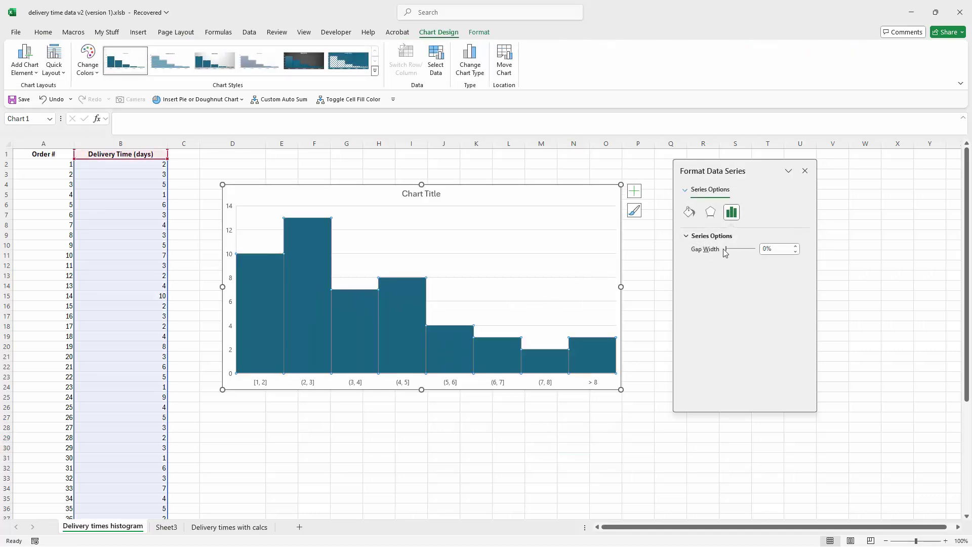
drag(727, 249, 727, 252)
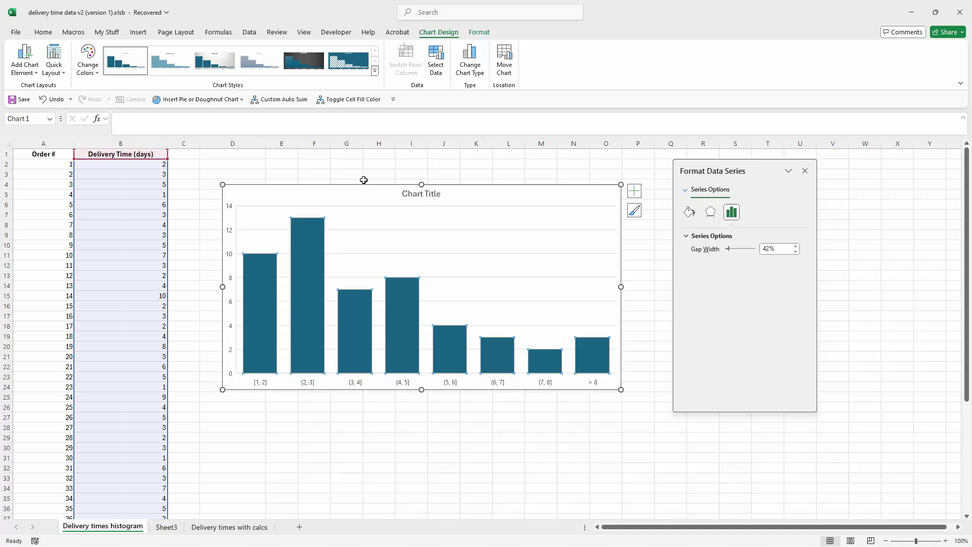
click(428, 428)
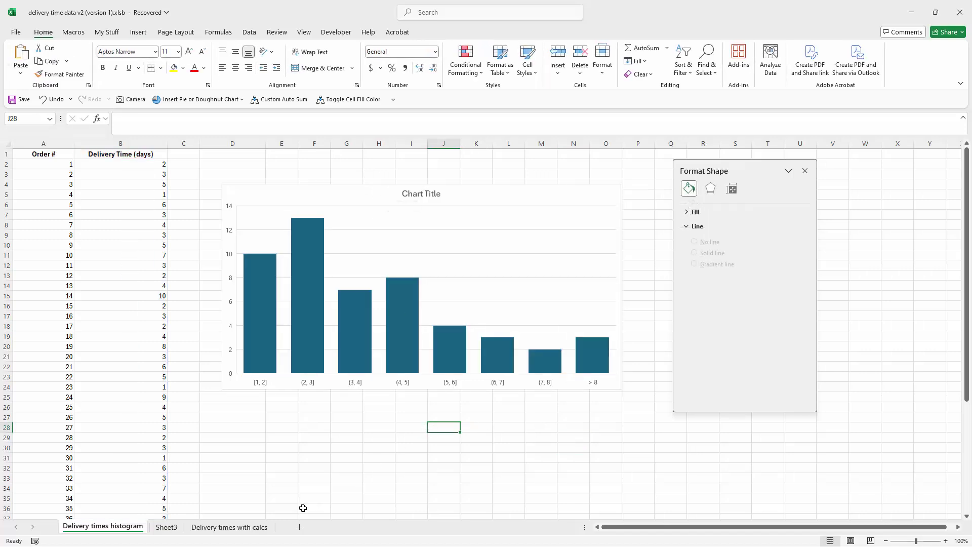
Switch to Sheet3, close the Format Shape pane, and select Salary ($) cells B1:B36
click(167, 527)
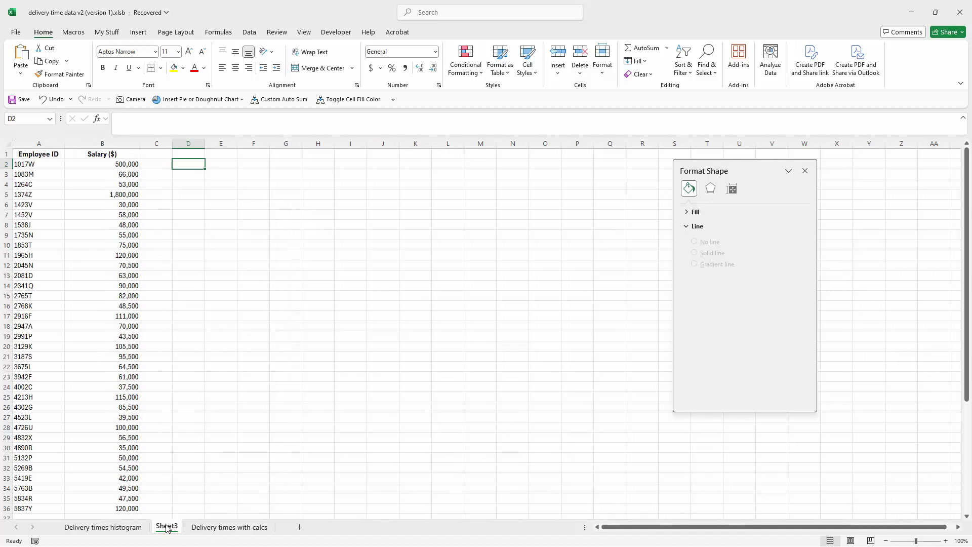
click(805, 170)
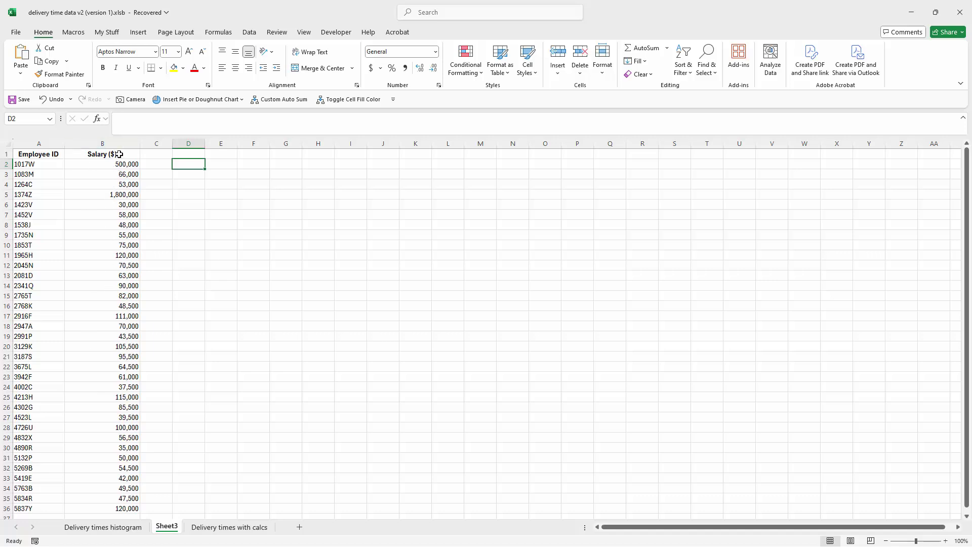
drag(119, 154, 122, 503)
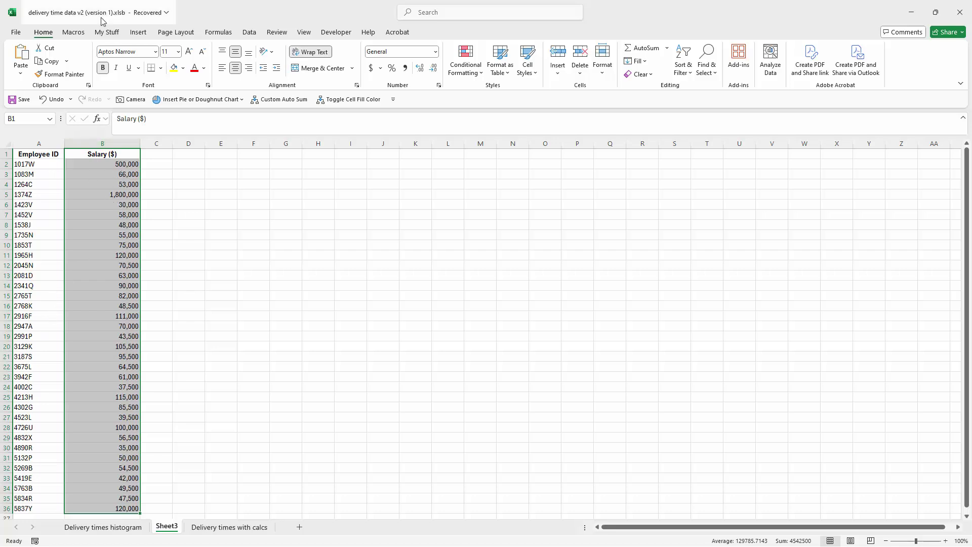
Insert a salary Histogram, move it beside the data, and enlarge it so bin labels read fully
click(138, 32)
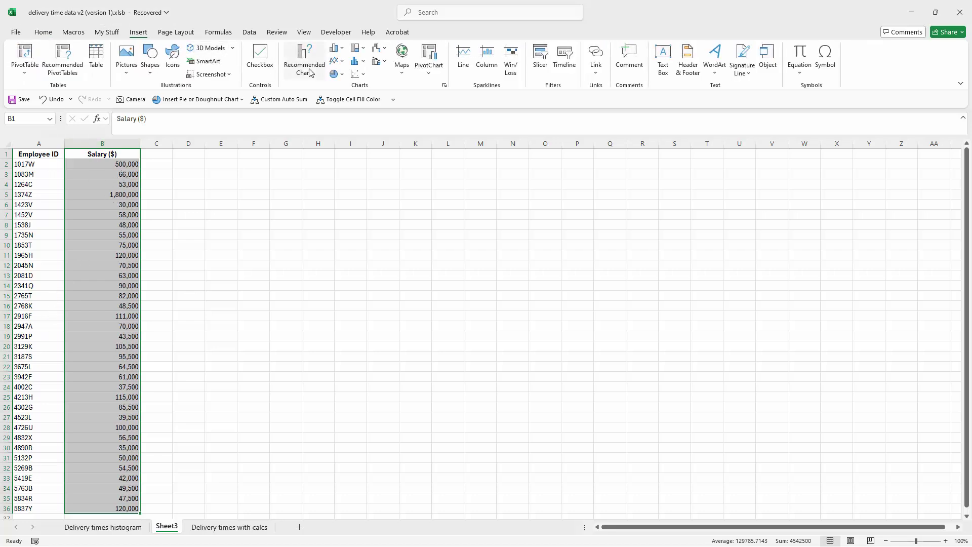
click(357, 65)
click(361, 91)
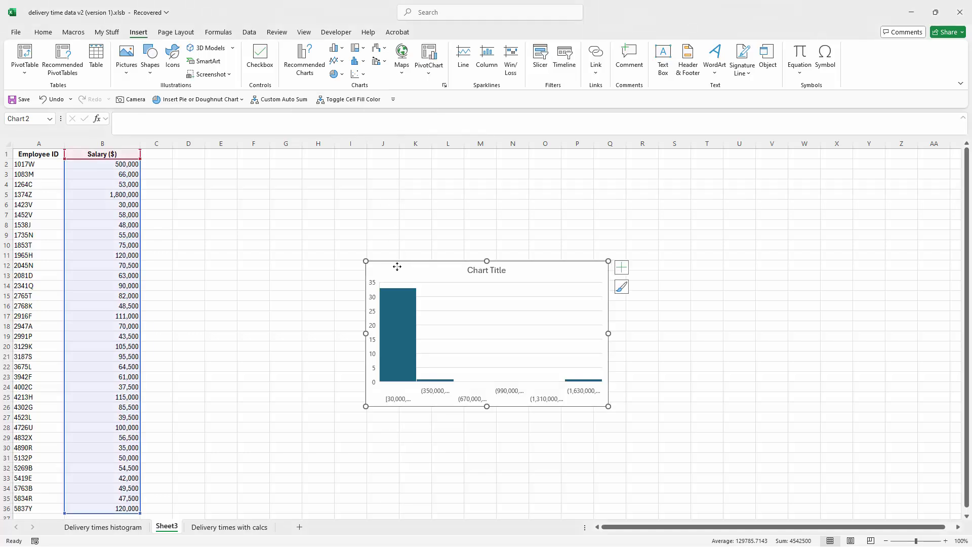
drag(397, 266, 280, 196)
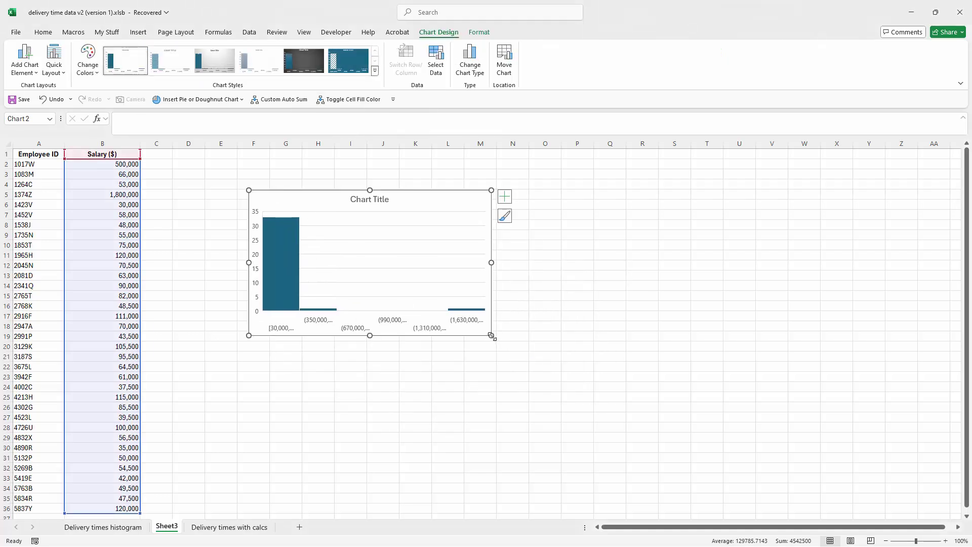
drag(491, 336, 756, 365)
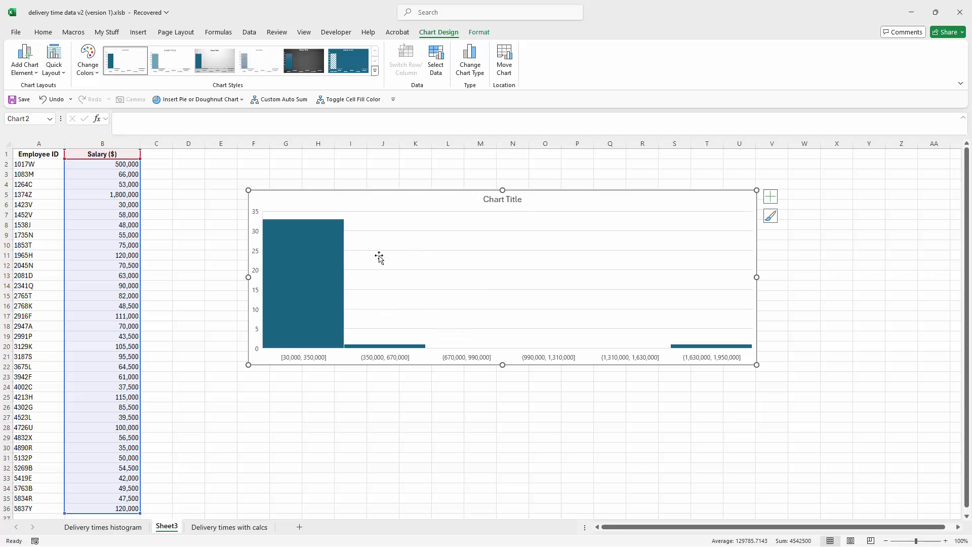
click(385, 360)
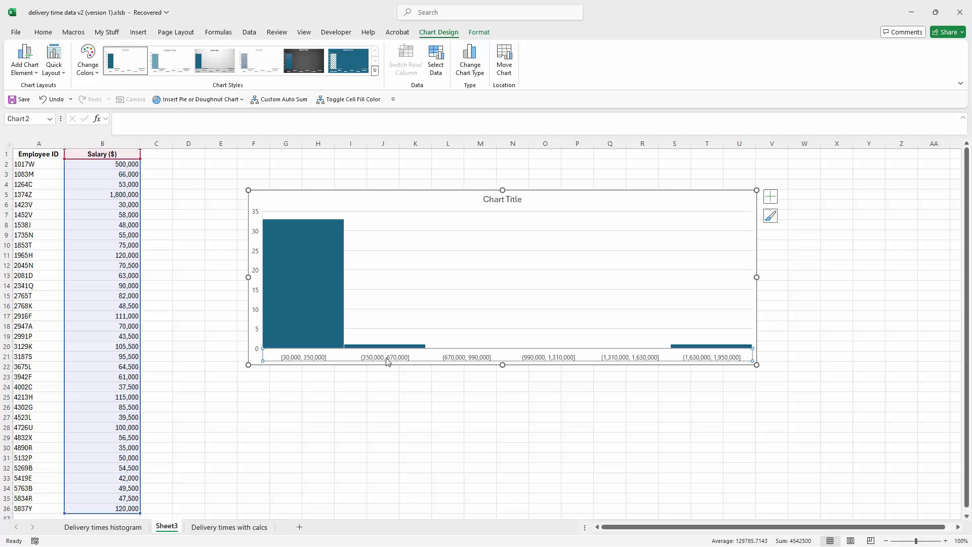
Set the salary histogram's axis to a 20000 bin width and enable the overflow bin
right_click(386, 356)
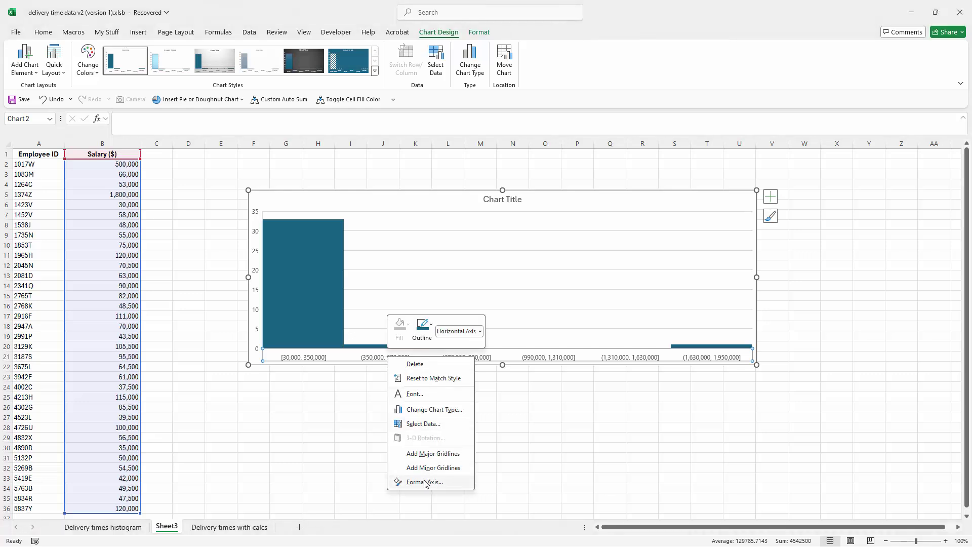
click(405, 482)
drag(741, 169, 671, 199)
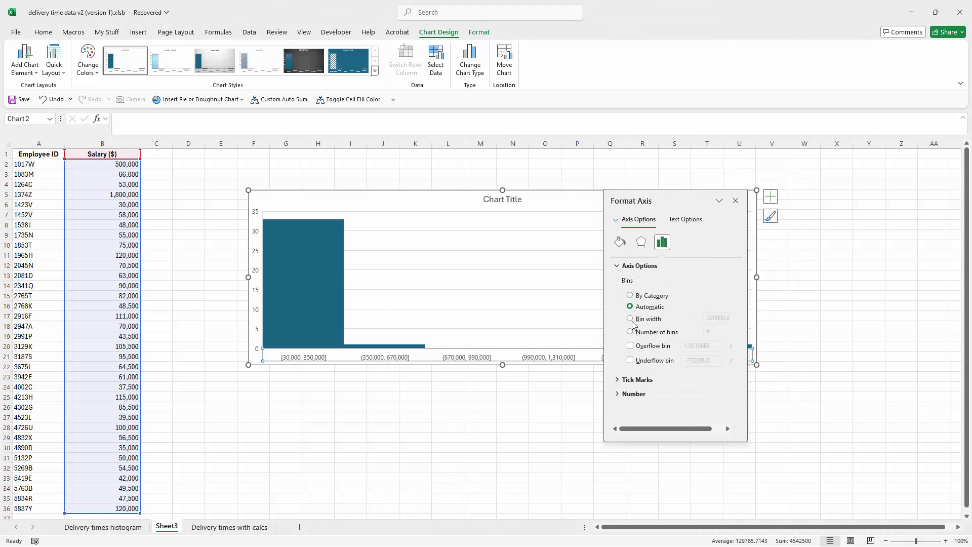
click(630, 319)
click(708, 317)
key(BackSpace)
key(BackSpace)
key(BackSpace)
key(BackSpace)
key(BackSpace)
key(BackSpace)
key(BackSpace)
key(BackSpace)
text(20000)
key(Return)
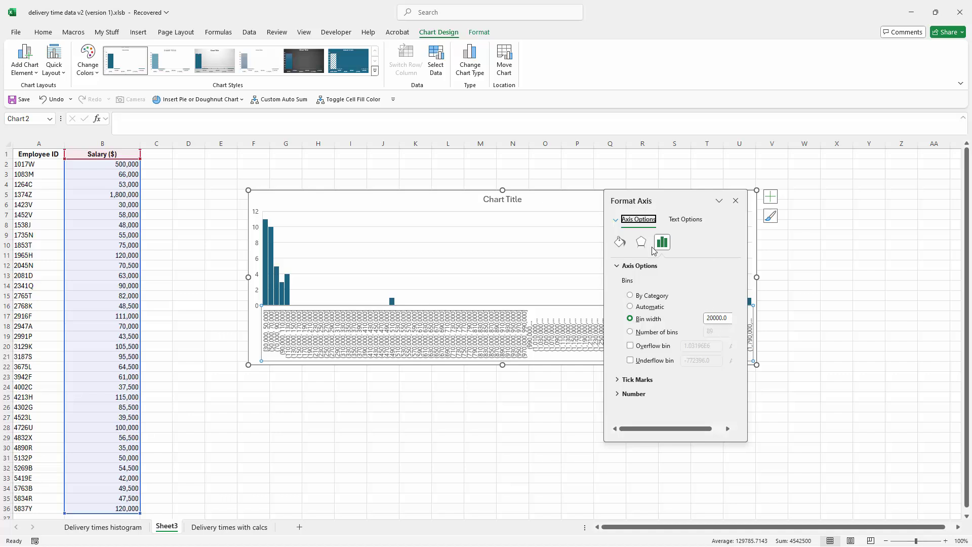
drag(666, 200, 846, 179)
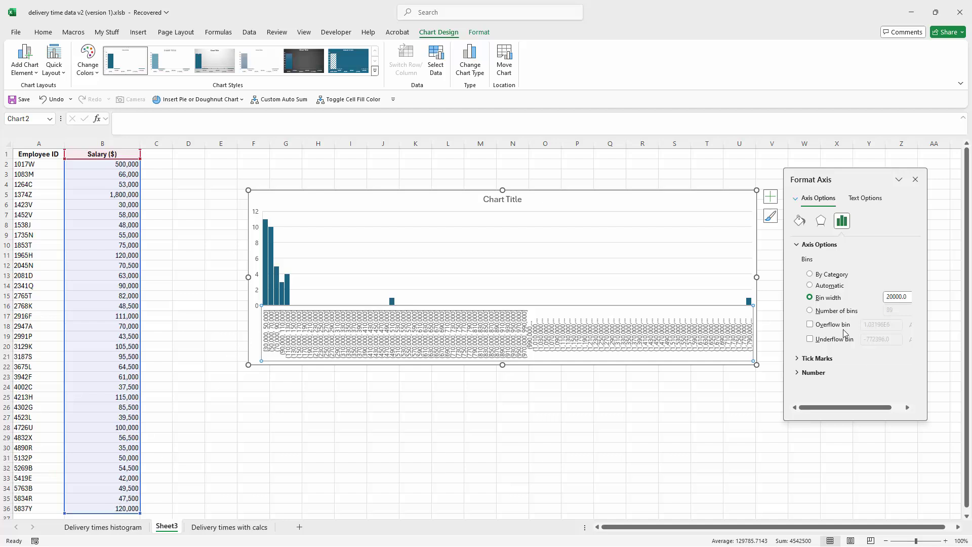
click(810, 325)
Set the overflow bin to 120000 and bin width to 10000, then make the chart taller
triple_click(864, 328)
text(12)
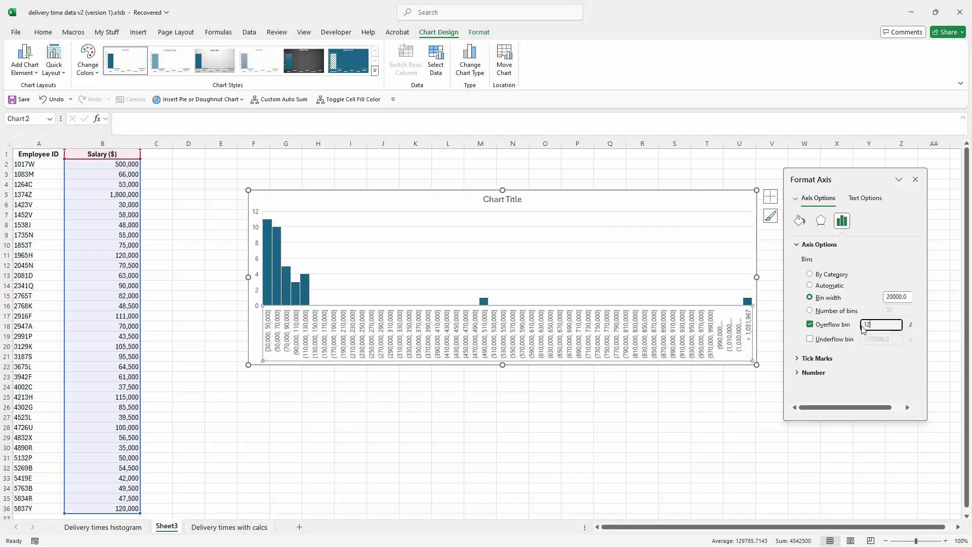
text(0000)
key(Return)
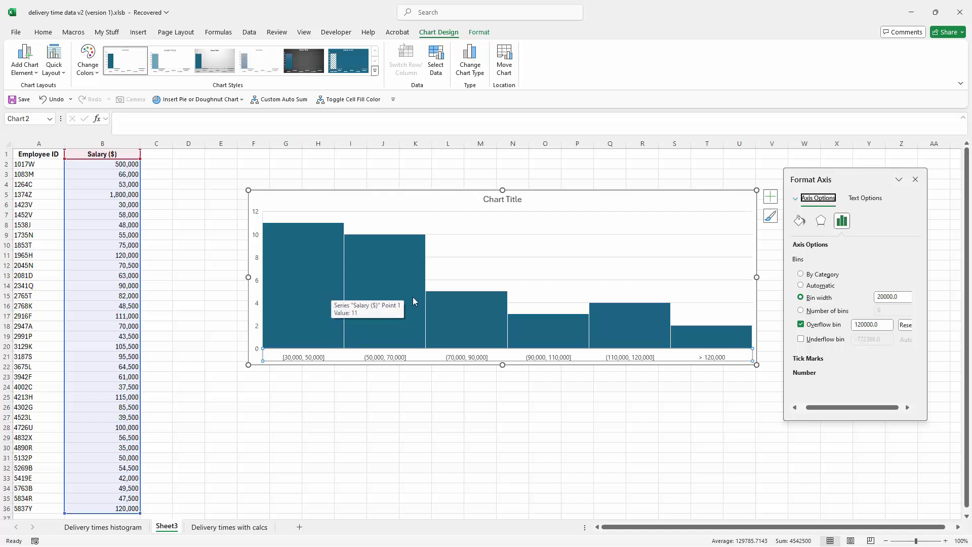
drag(904, 296, 851, 294)
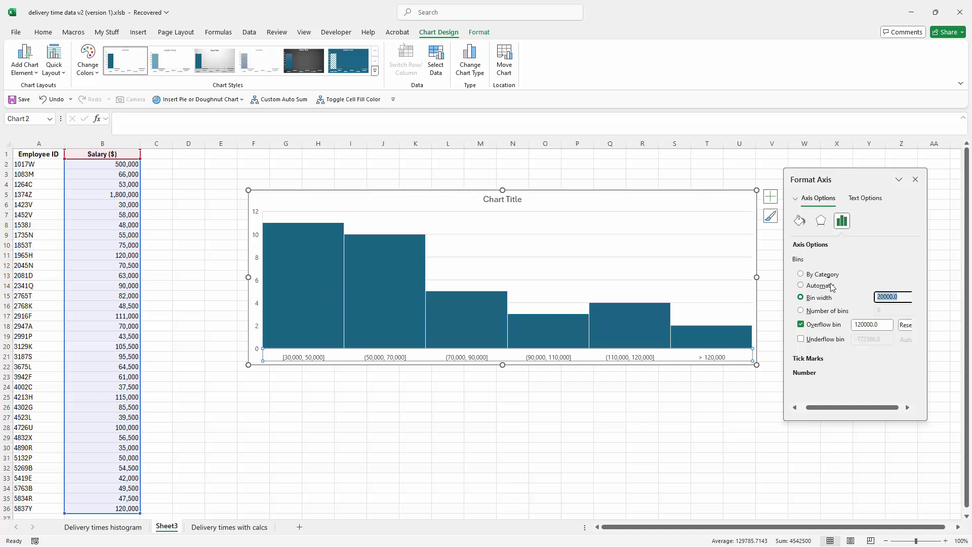
text(10000)
key(Return)
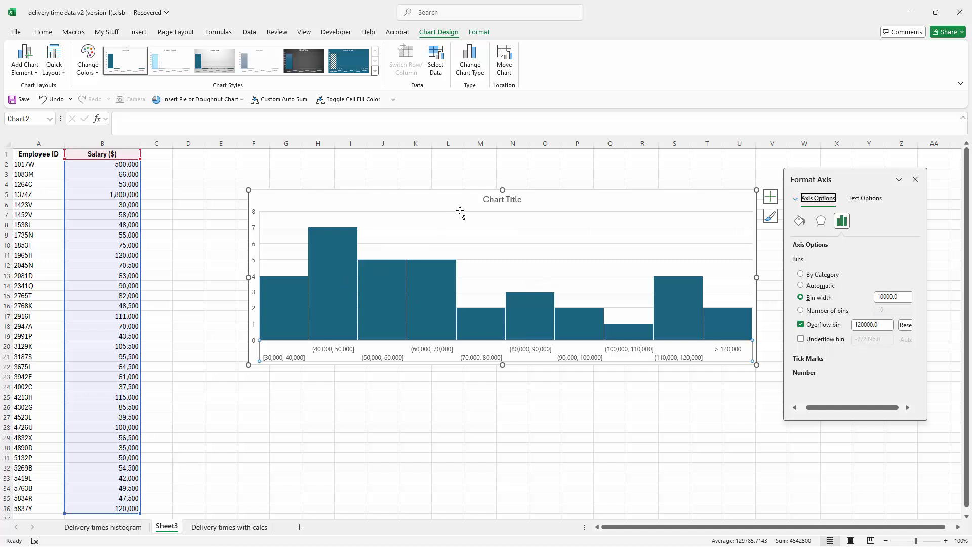
drag(462, 193, 421, 190)
drag(462, 360, 461, 439)
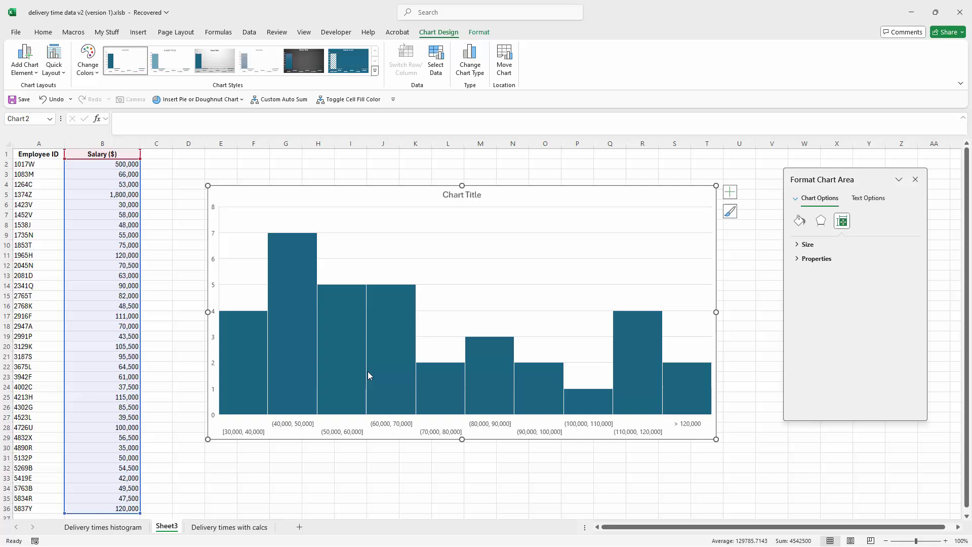
Review the salary histogram's axis bin settings via Format Axis, showing the bars' 0% gap width
click(547, 436)
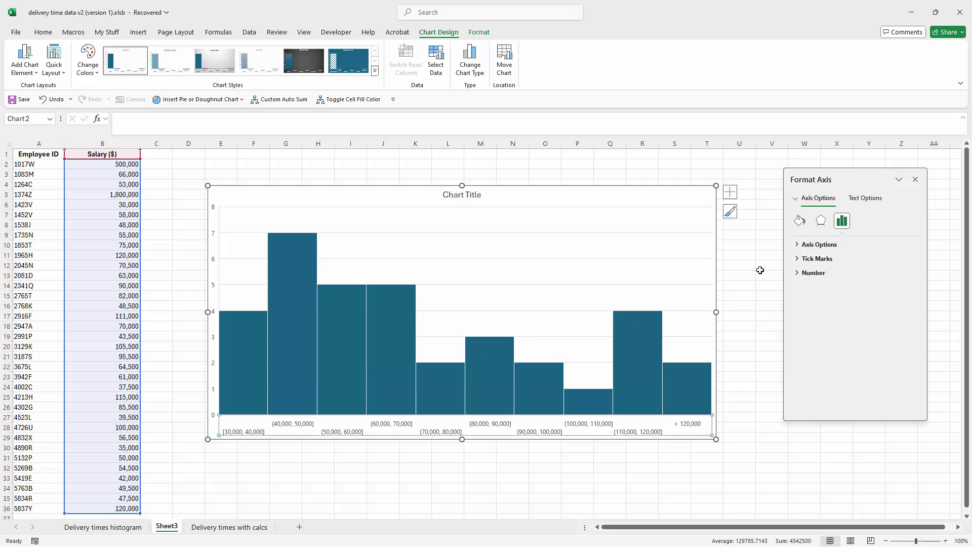
right_click(545, 433)
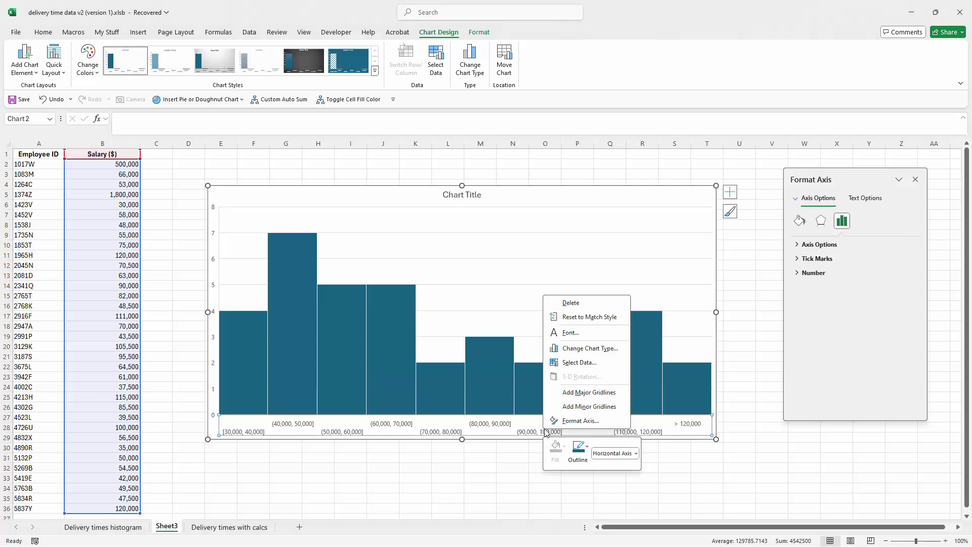
click(578, 422)
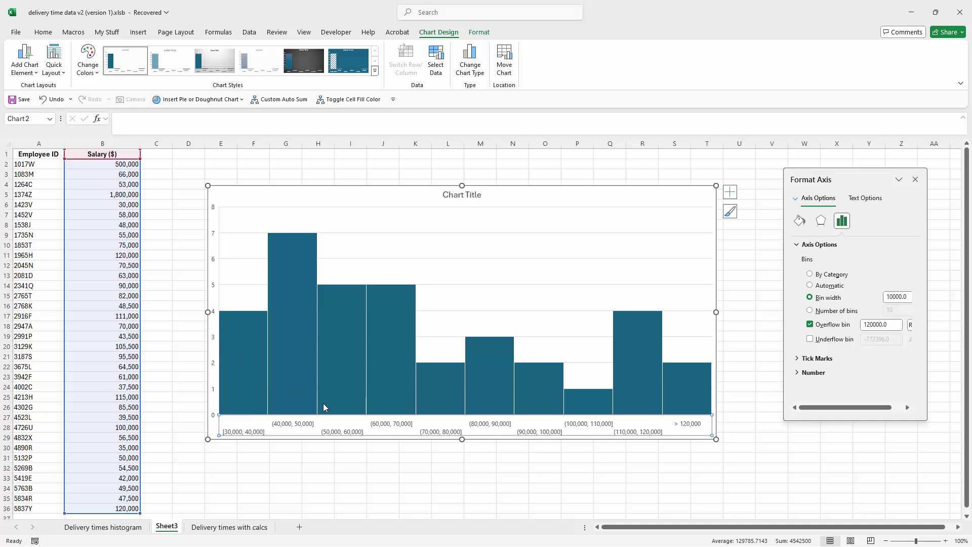
mouse_move(683, 387)
Set the salary histogram bars' gap width to 35%, then deselect the chart
click(643, 388)
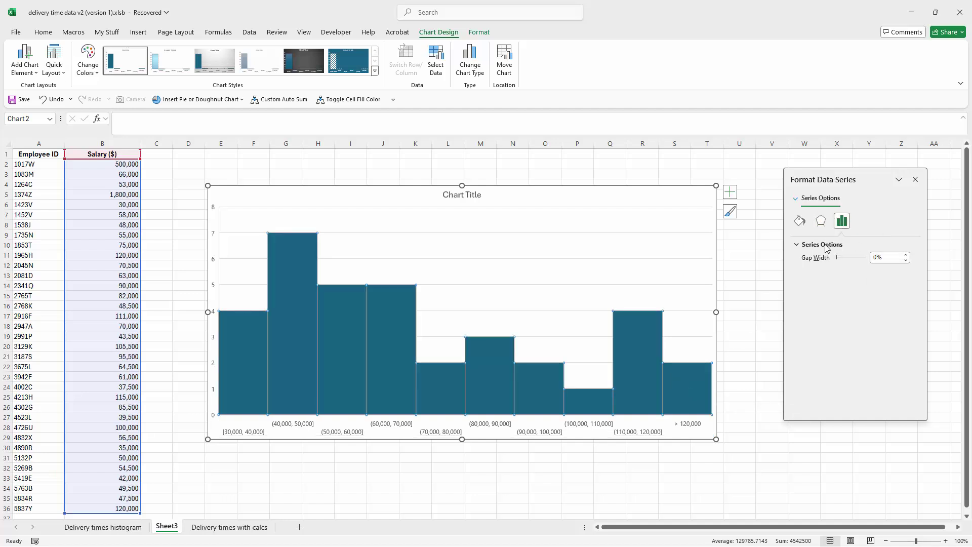
drag(837, 257, 840, 258)
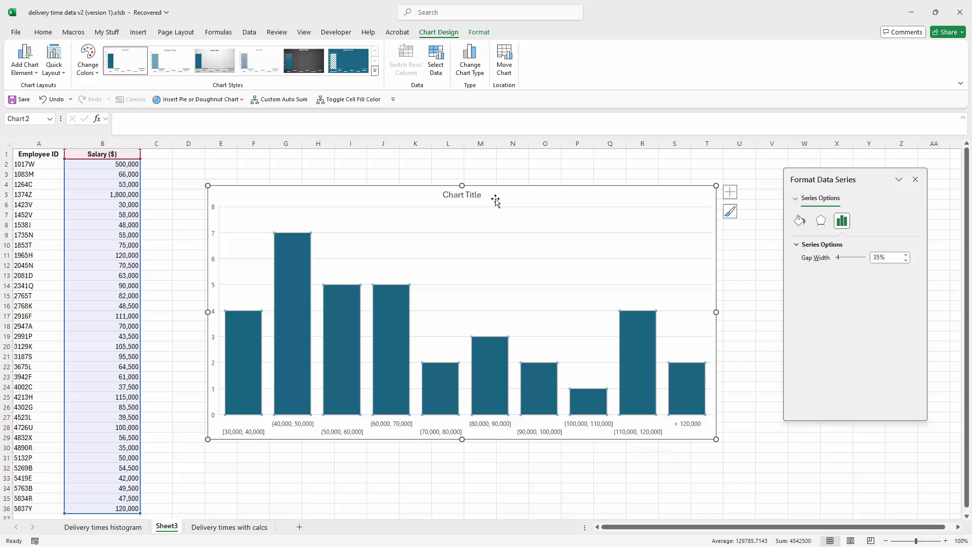
click(558, 487)
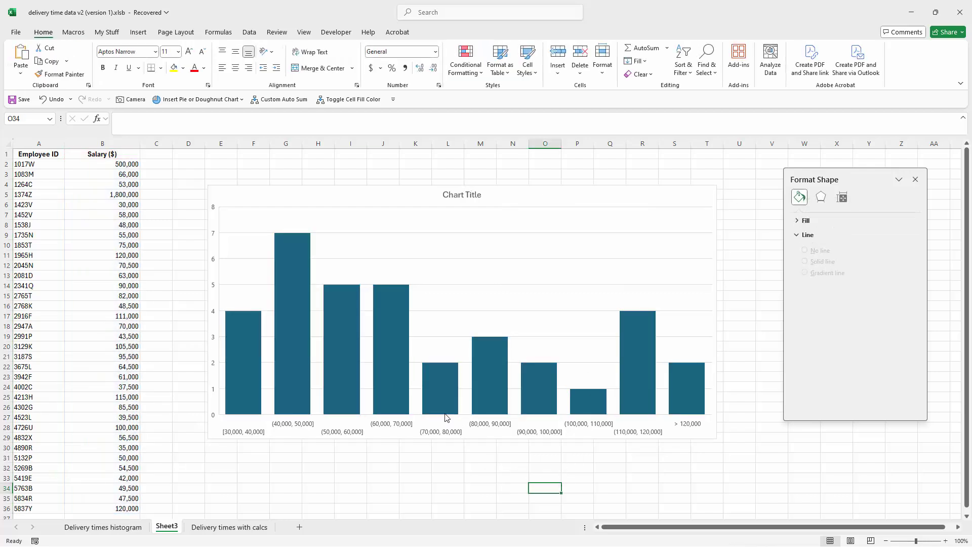
mouse_move(291, 346)
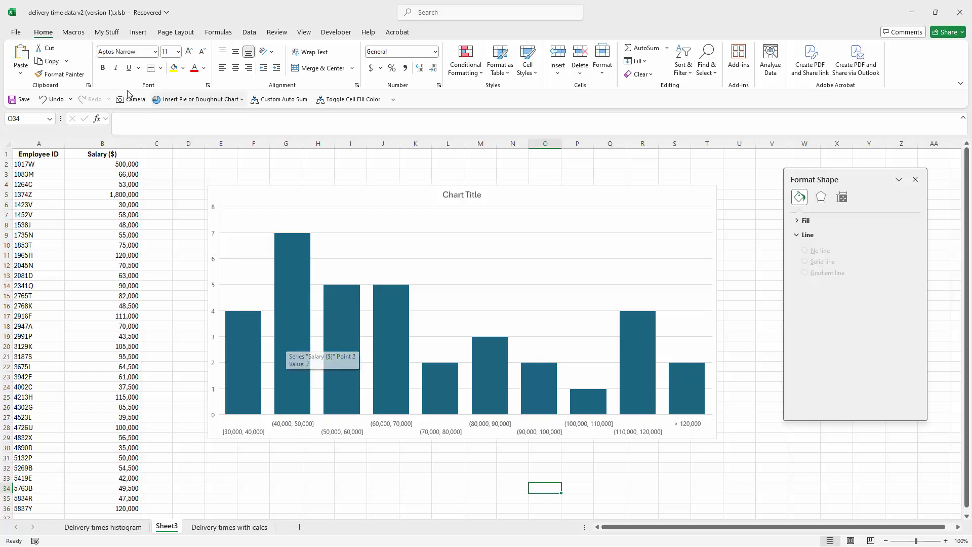
mouse_move(306, 387)
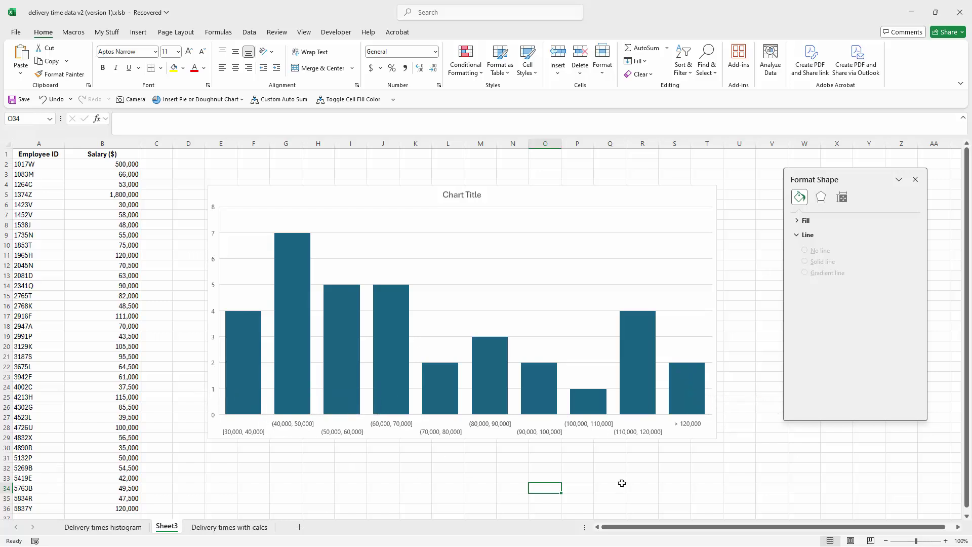
Close the Format Shape pane to show Sheet3's ten-bar salary histogram ending at > 120,000
click(916, 179)
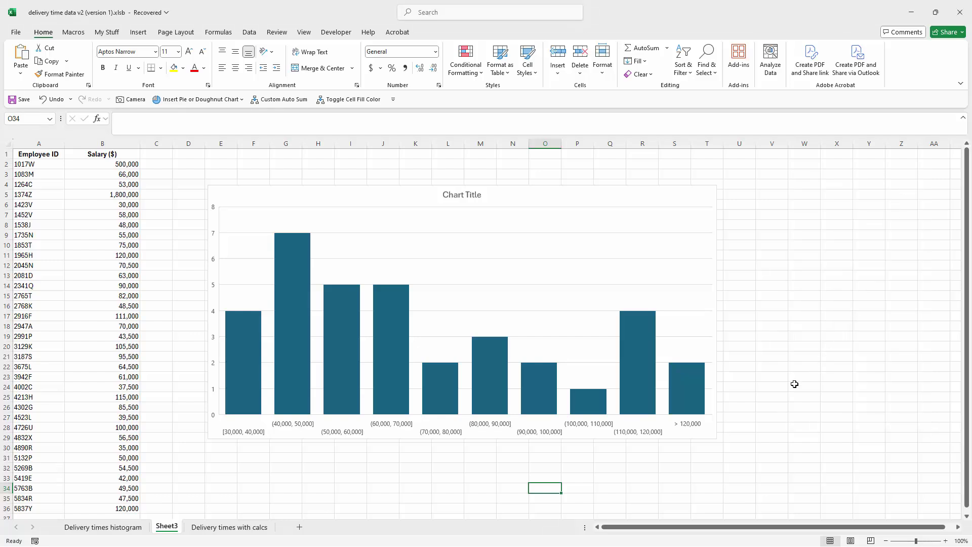